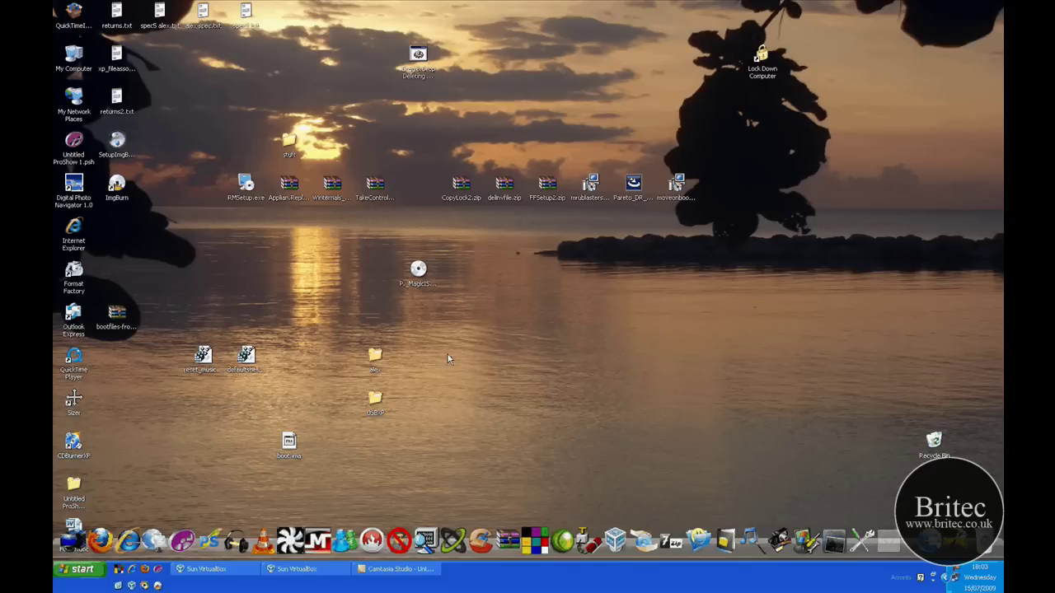
# - Inspect the boot.ima file and the contents of the USBXP folder on the desktop, selecting everything in the folder
pyautogui.click(290, 449)
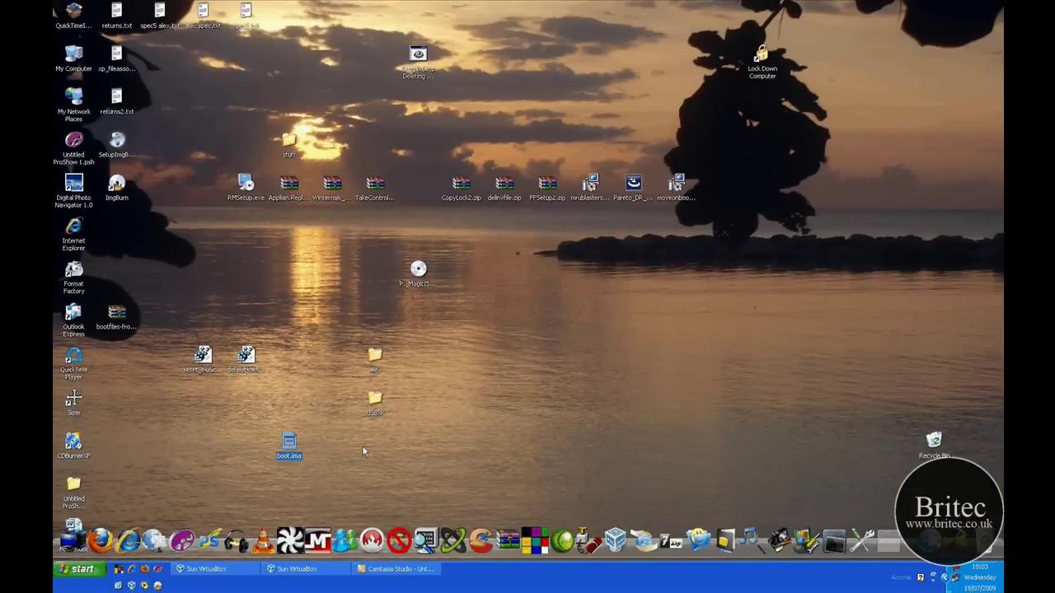
pyautogui.moveTo(534, 332); pyautogui.dragTo(418, 273)
pyautogui.doubleClick(375, 400)
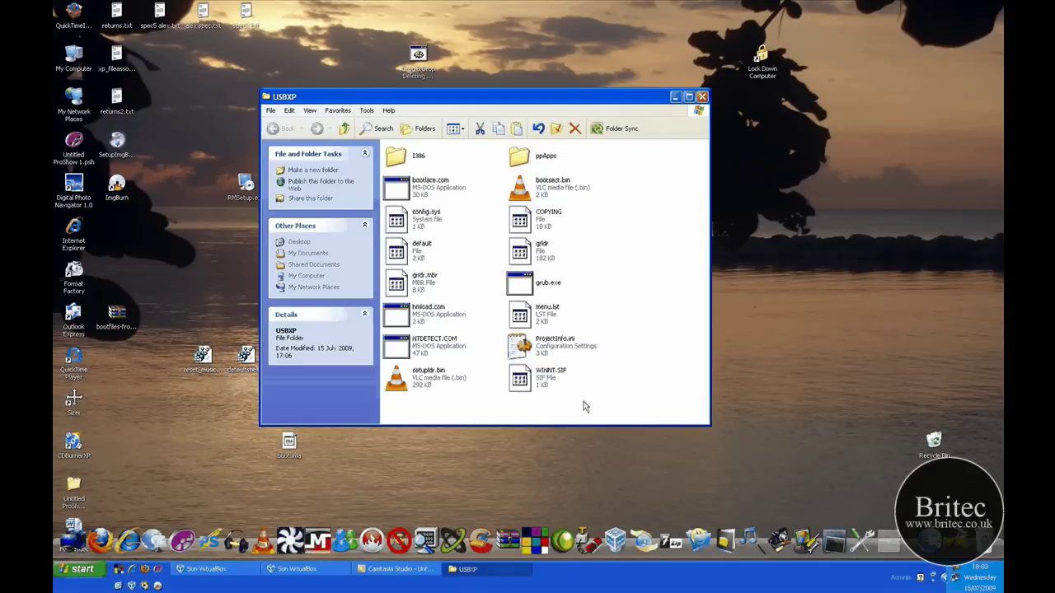
pyautogui.moveTo(583, 406); pyautogui.dragTo(385, 159)
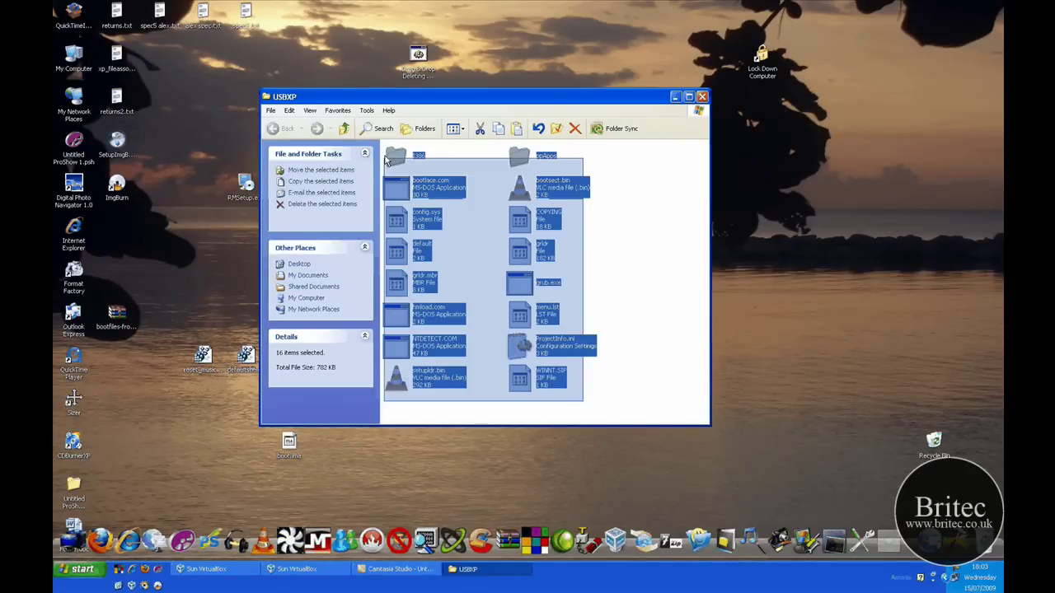
pyautogui.moveTo(598, 403); pyautogui.dragTo(564, 407)
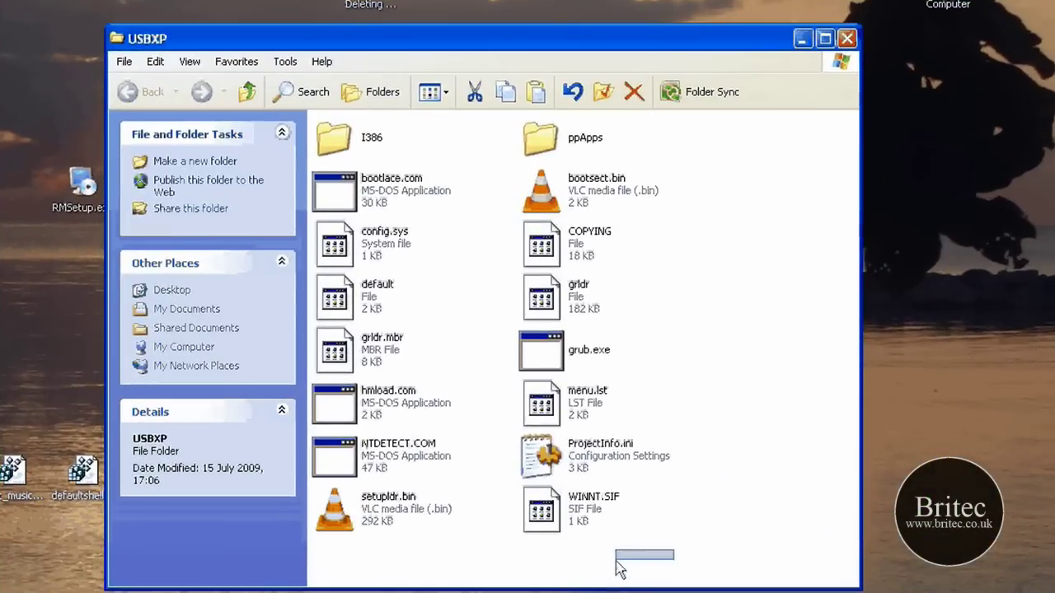
pyautogui.hotkey('ctrl', 'a')
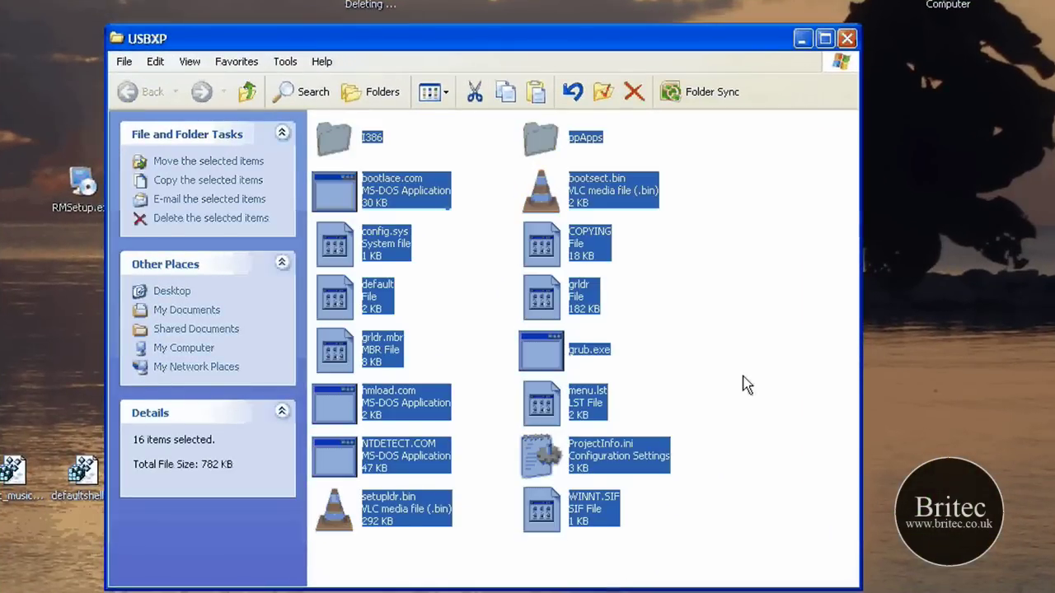
pyautogui.moveTo(656, 535); pyautogui.dragTo(332, 267)
pyautogui.hotkey('ctrl', 'a')
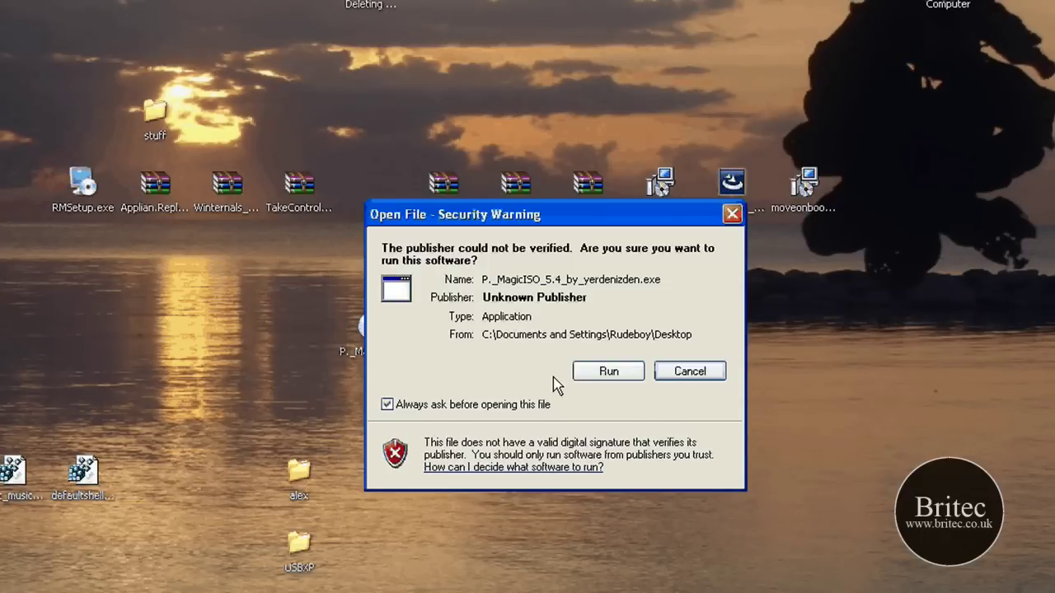
# - Launch Magic ISO Maker and add the entire contents of the desktop's USBXP folder to the new image
pyautogui.click(609, 371)
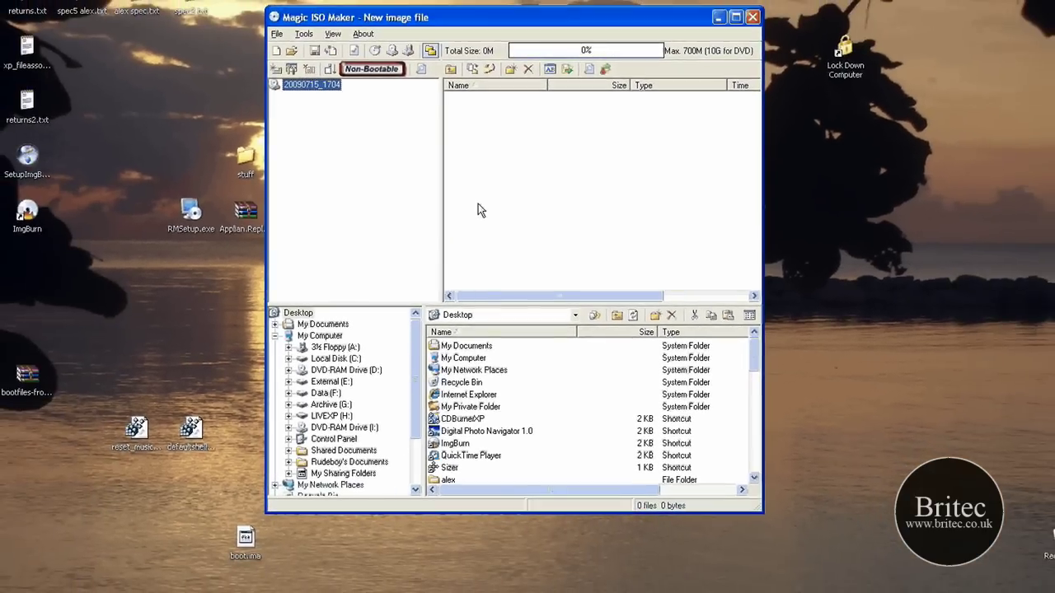
pyautogui.moveTo(461, 20); pyautogui.dragTo(453, 42)
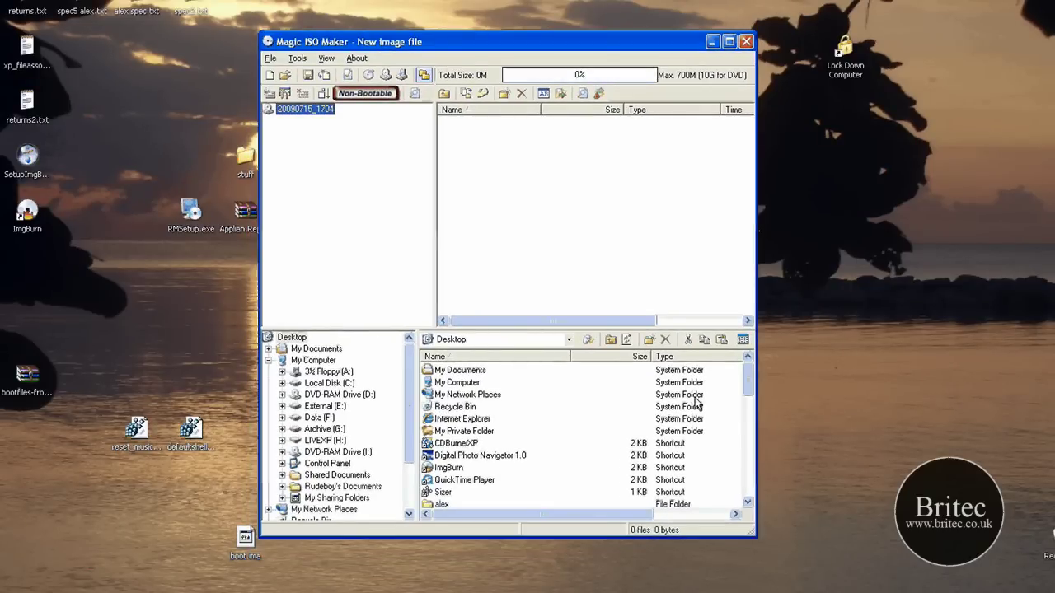
pyautogui.scroll(-2, 695, 401)
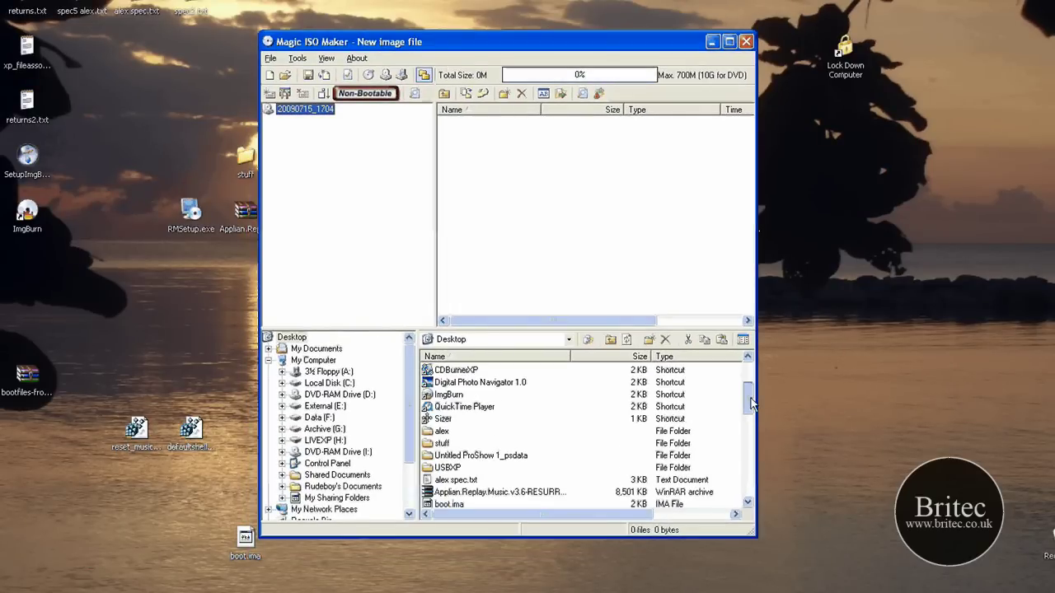
pyautogui.doubleClick(452, 467)
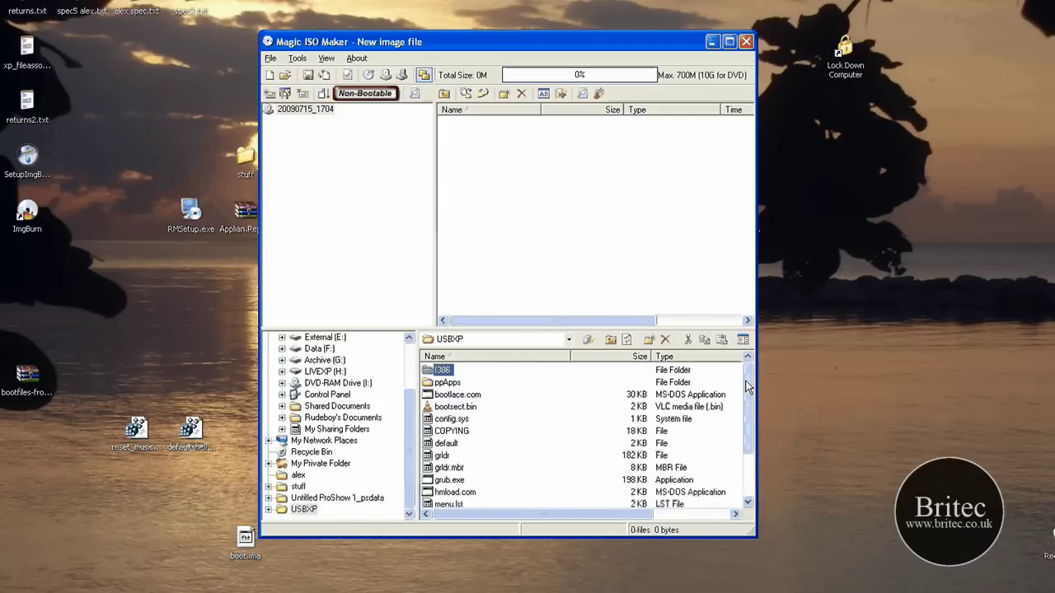
pyautogui.scroll(-2, 748, 387)
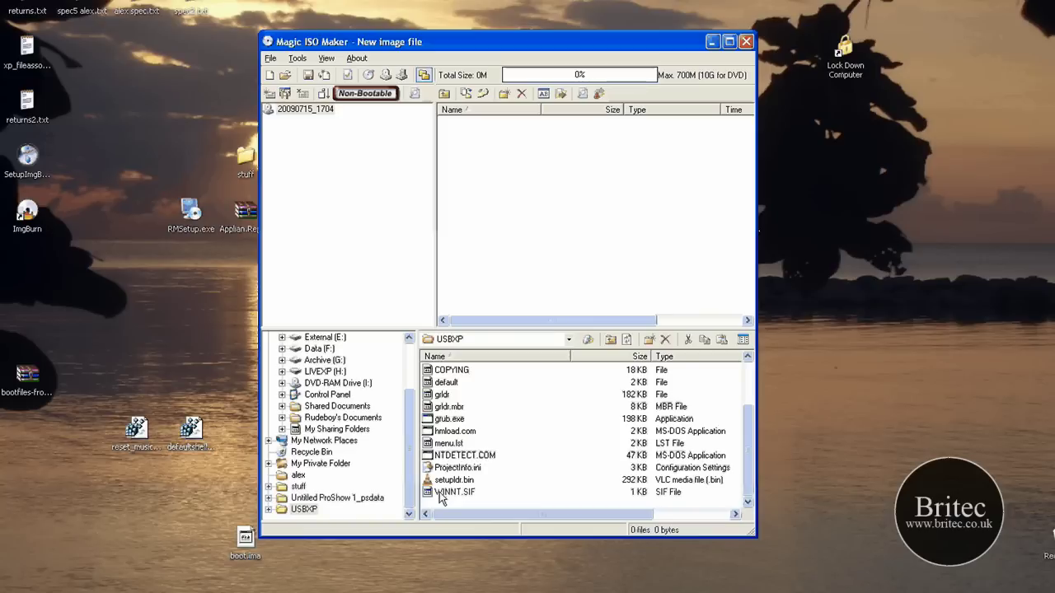
pyautogui.hotkey('ctrl', 'a')
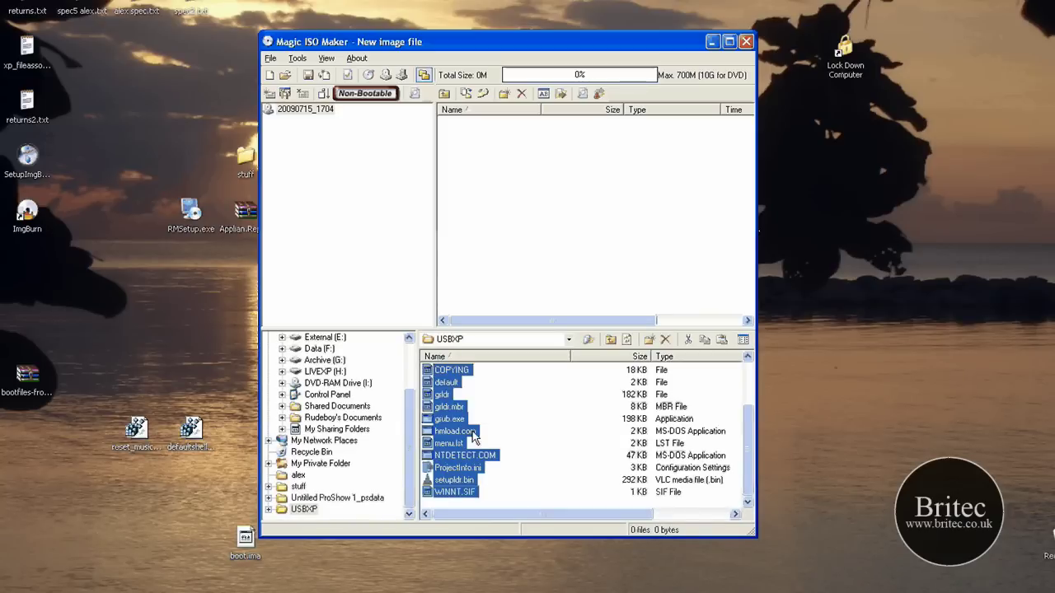
pyautogui.moveTo(473, 435); pyautogui.dragTo(503, 253)
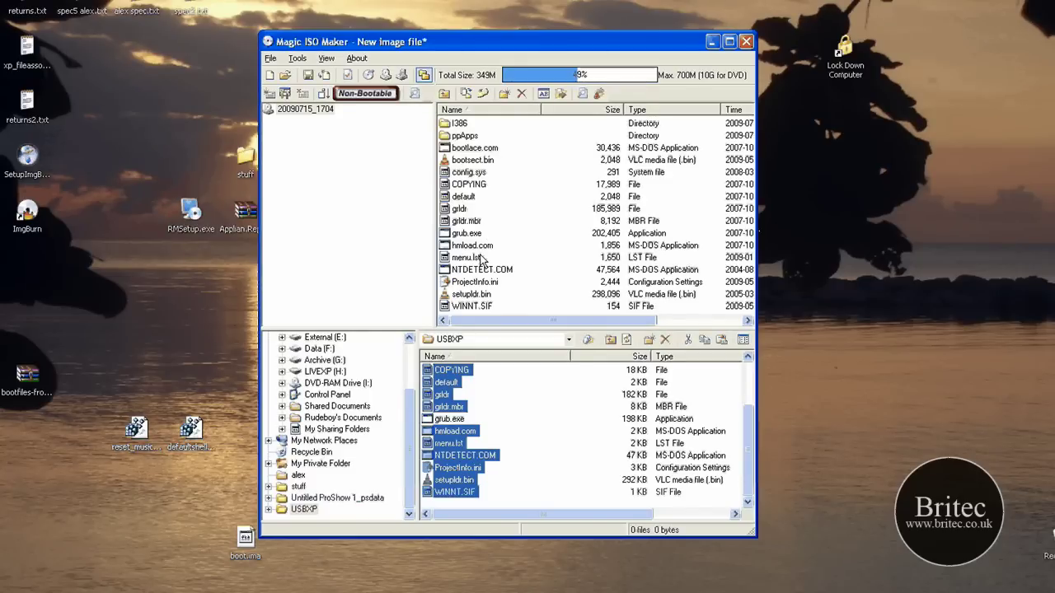
# - Save the image to the desktop as a Standard ISO Image named xp
pyautogui.click(360, 111)
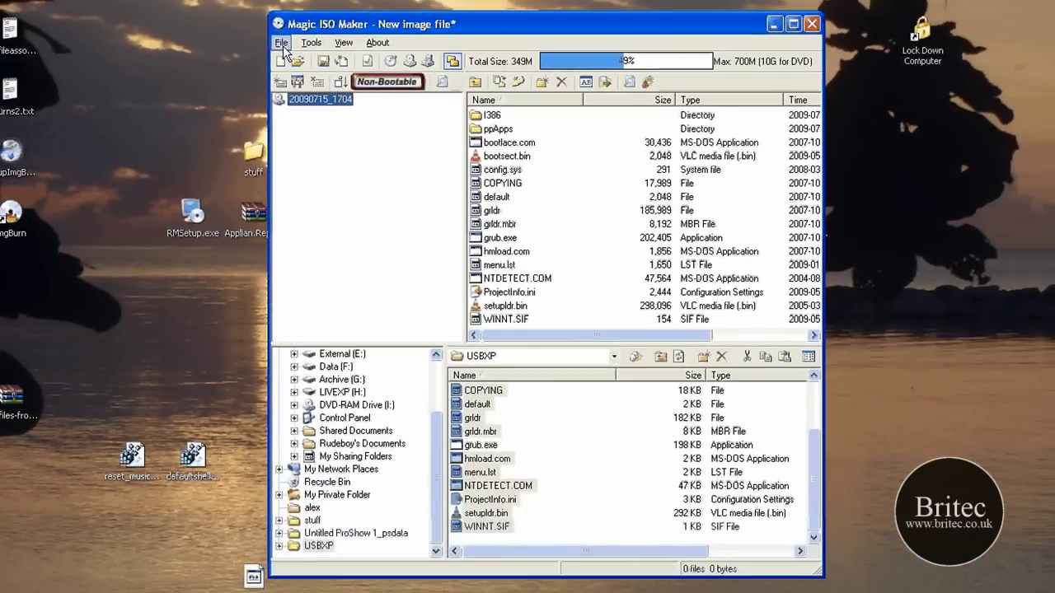
pyautogui.click(281, 43)
pyautogui.click(338, 139)
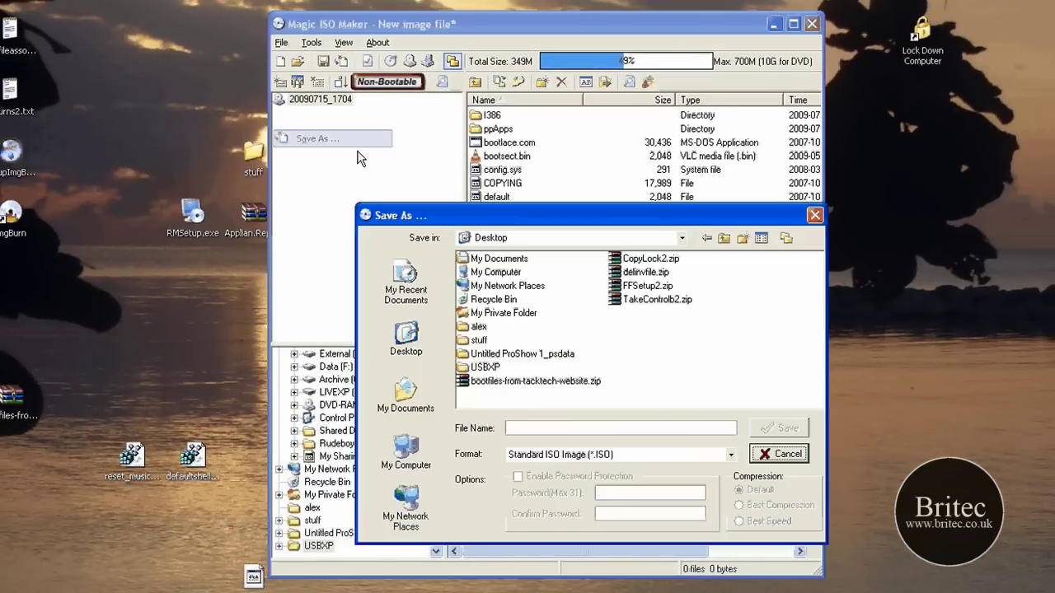
pyautogui.click(618, 428)
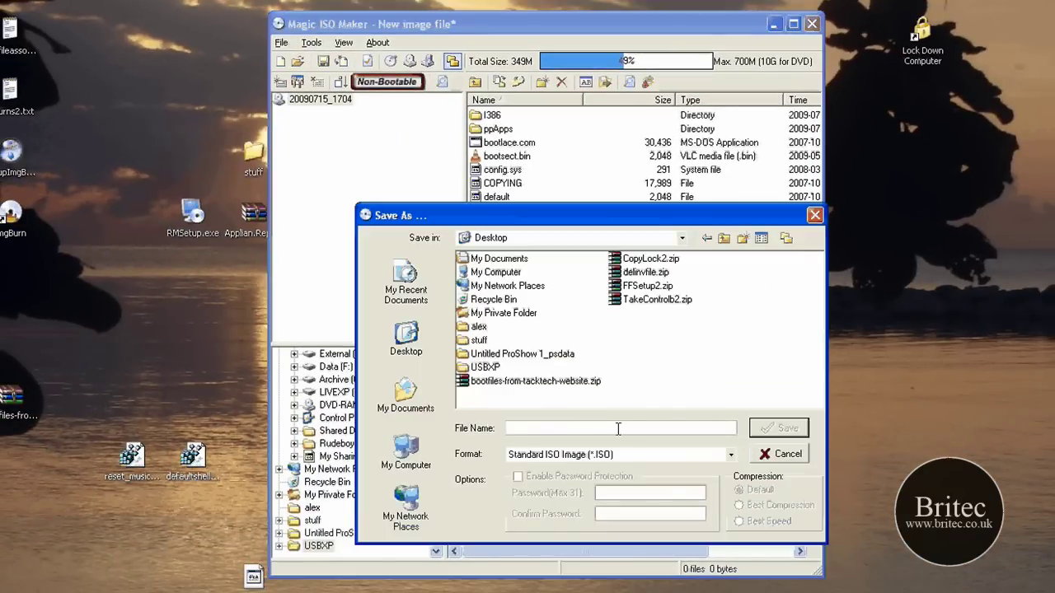
pyautogui.write('xp')
pyautogui.press('Return')
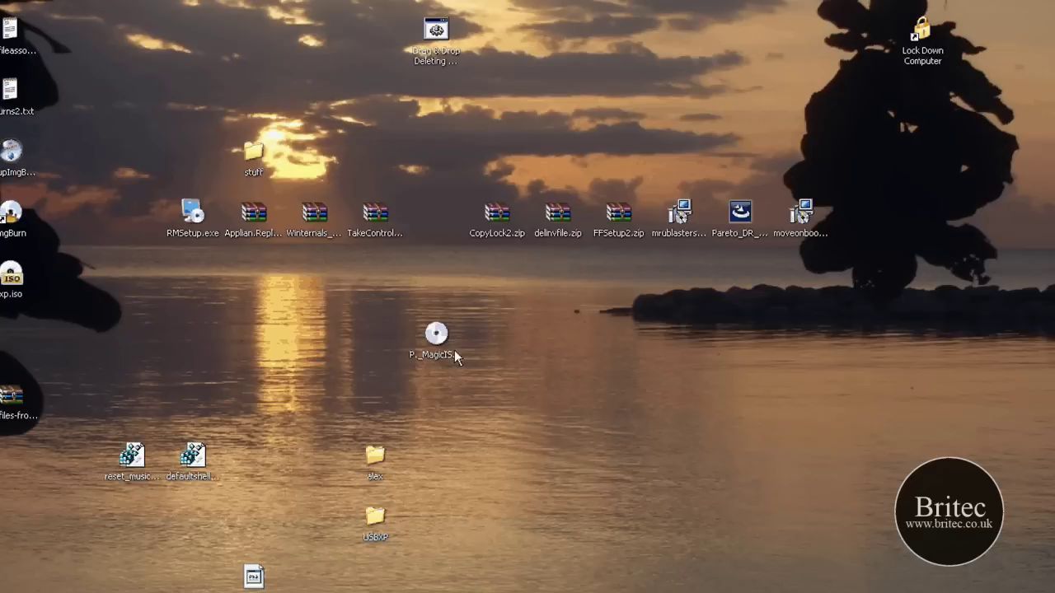
# - Relaunch Magic ISO Maker and open xp.iso from the desktop
pyautogui.click(454, 351)
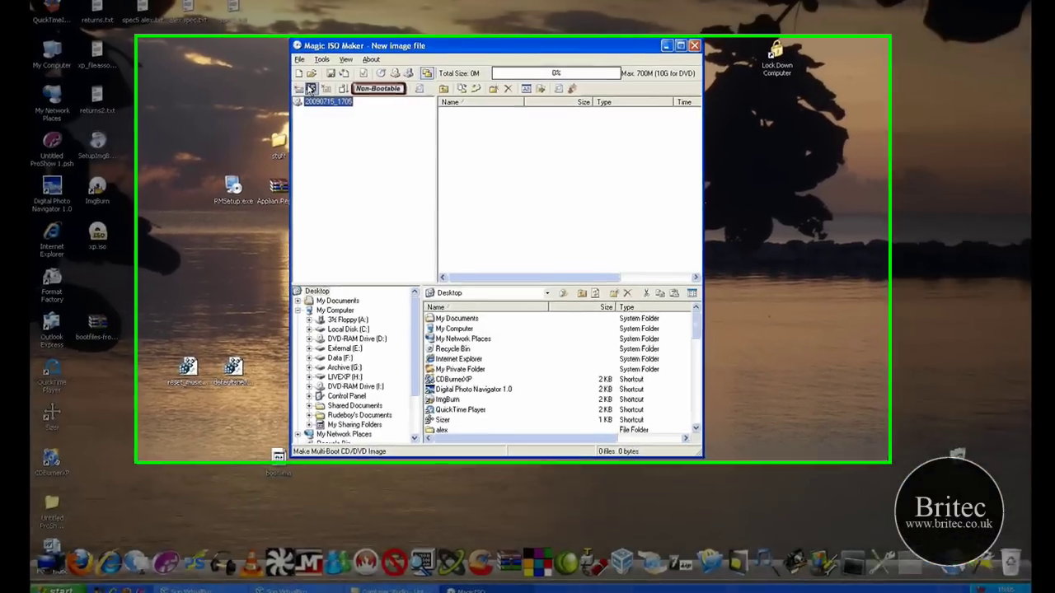
pyautogui.click(319, 90)
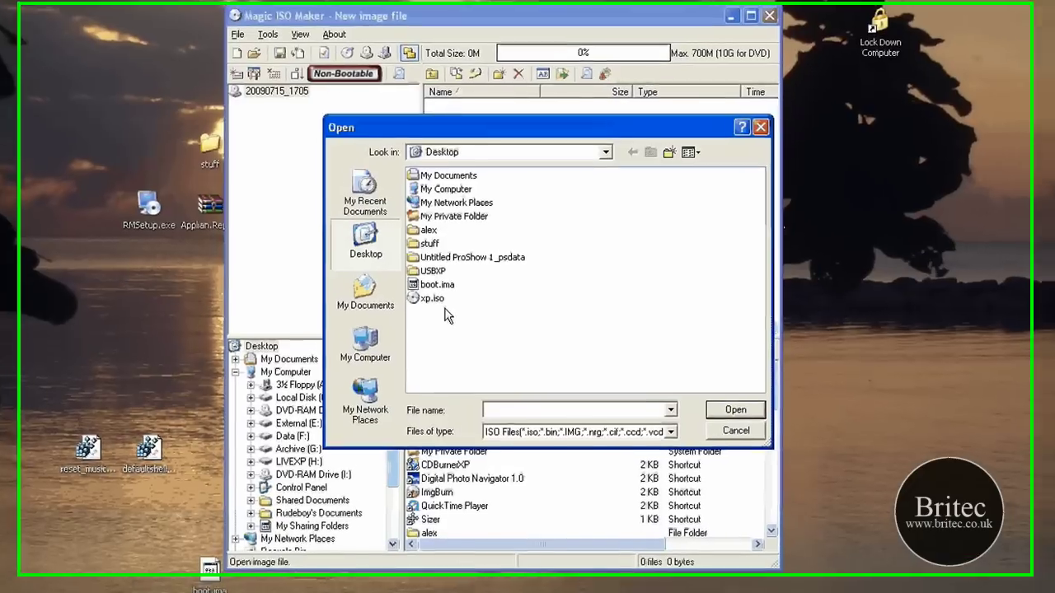
pyautogui.click(432, 307)
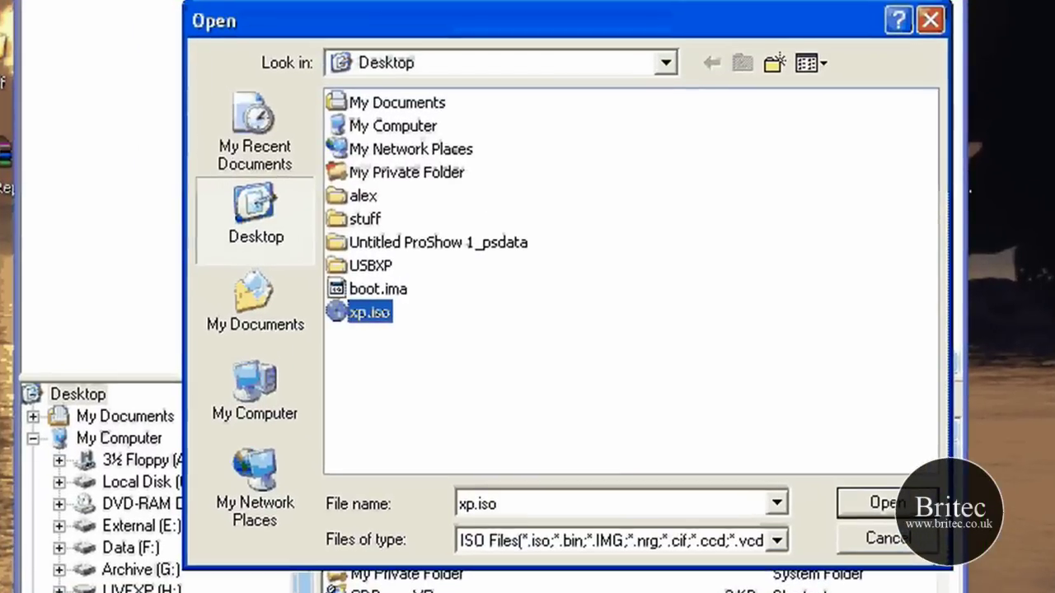
pyautogui.doubleClick(432, 307)
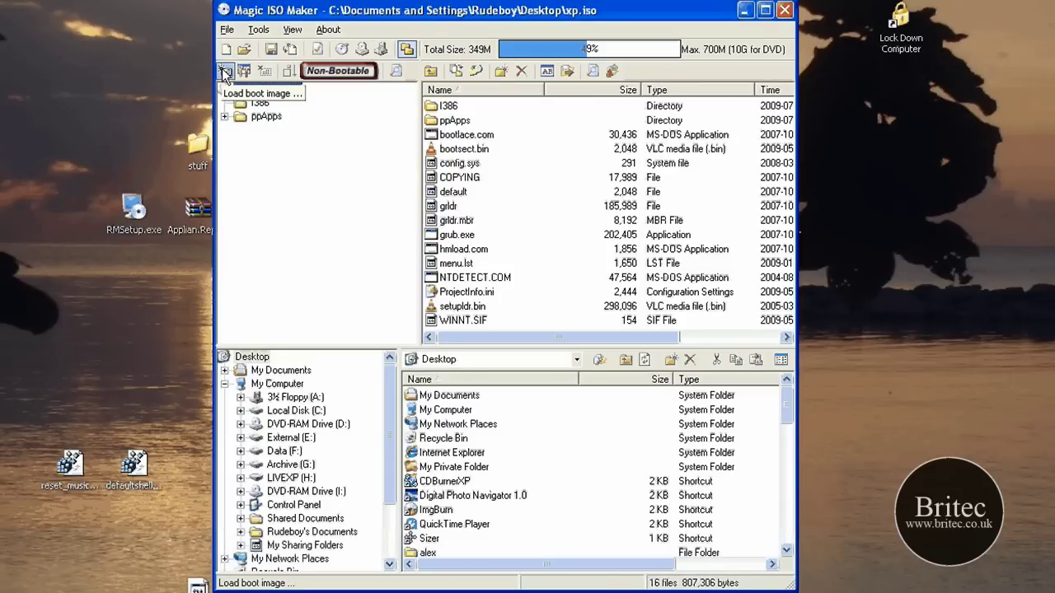
# - Load boot.ima from the desktop as the bootable image file for xp.iso
pyautogui.click(225, 72)
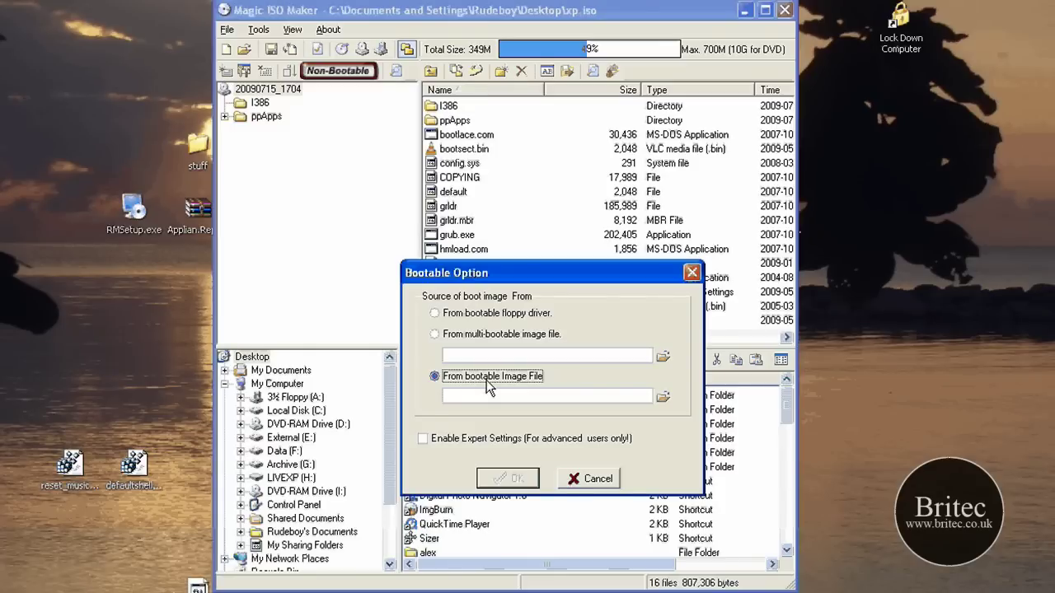
pyautogui.click(661, 397)
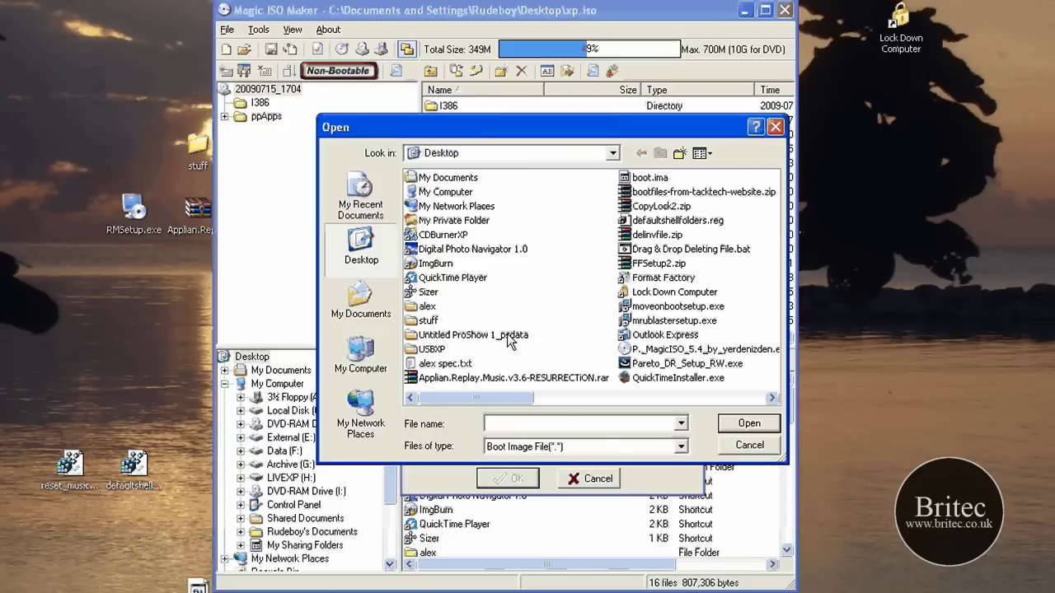
pyautogui.click(647, 178)
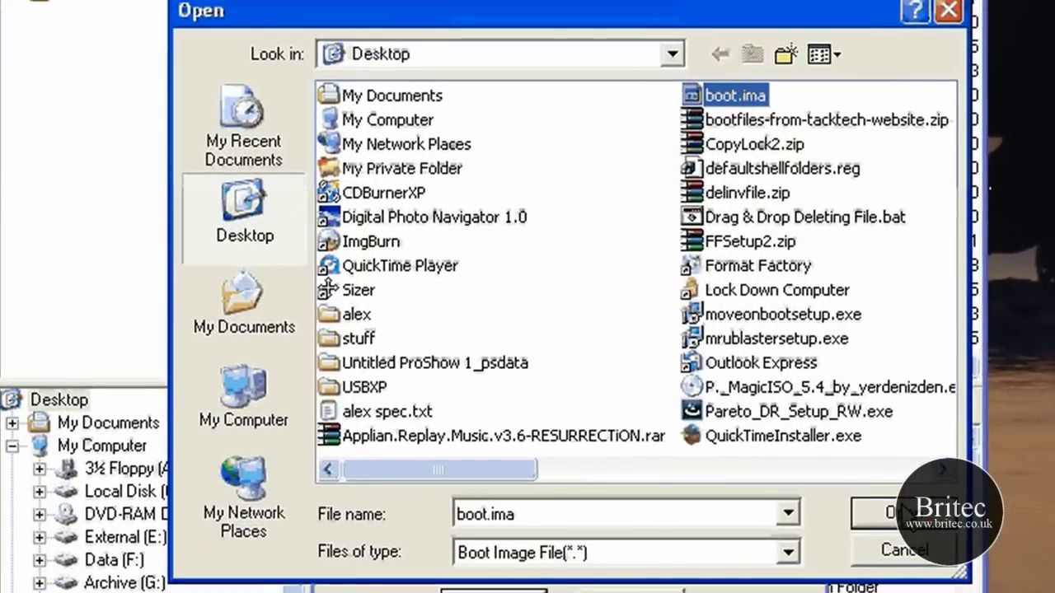
pyautogui.click(749, 423)
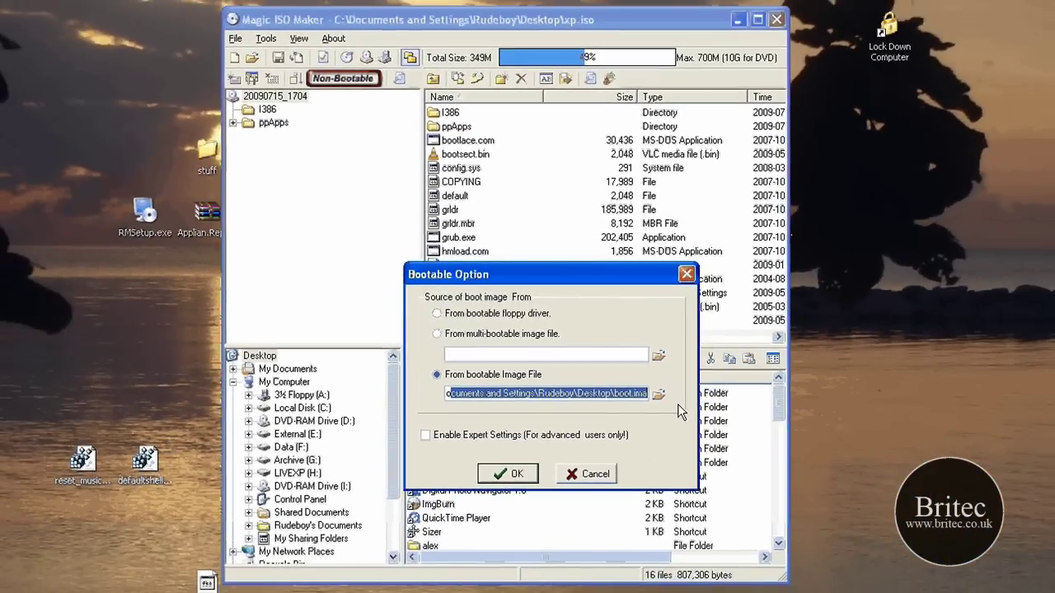
pyautogui.click(506, 477)
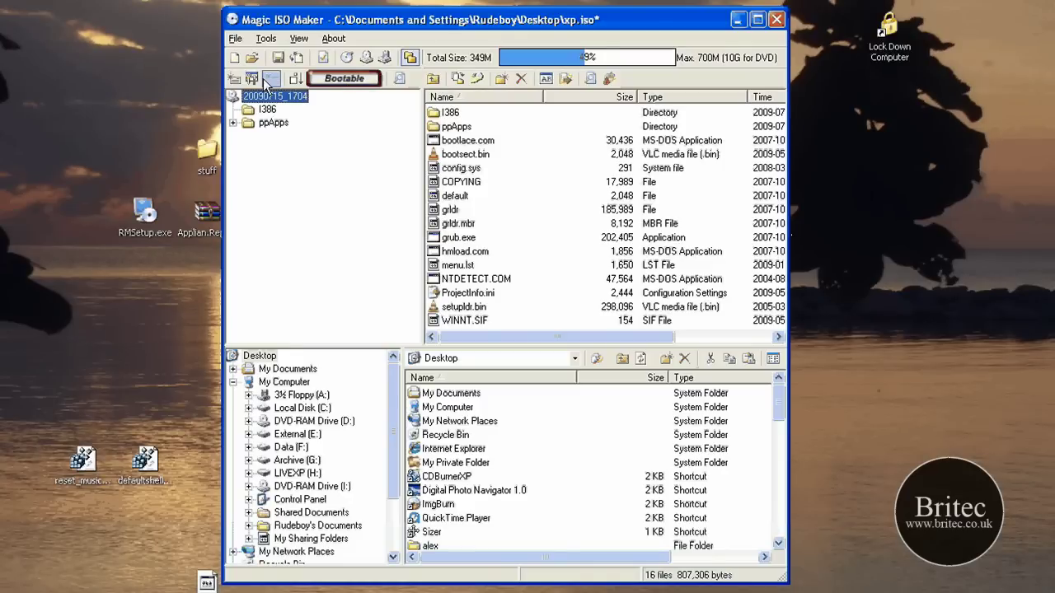
# - Save the bootable xp.iso image and close Magic ISO Maker
pyautogui.click(235, 37)
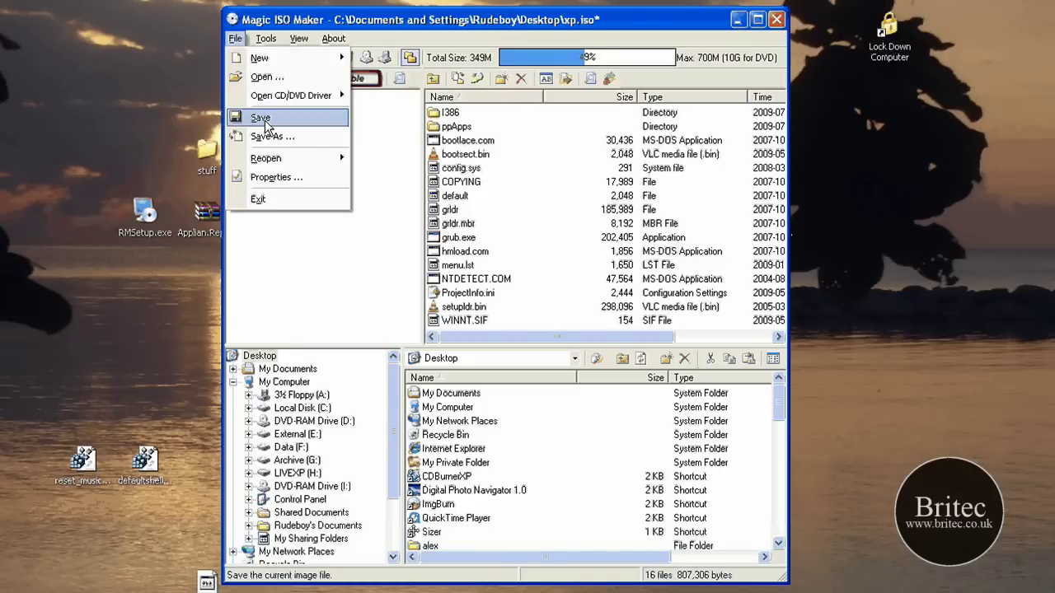
pyautogui.click(264, 120)
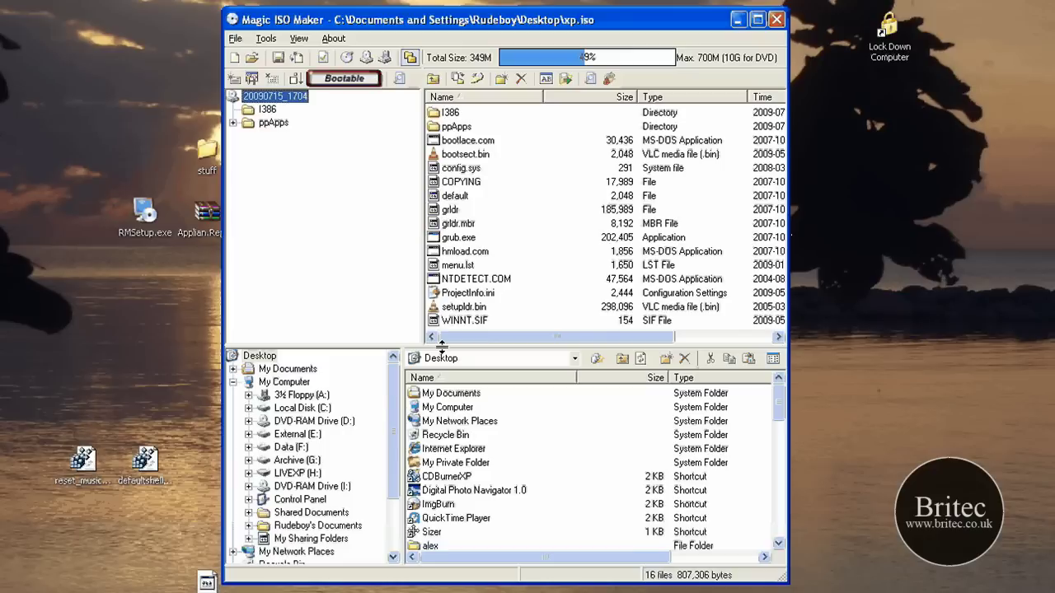
pyautogui.click(775, 20)
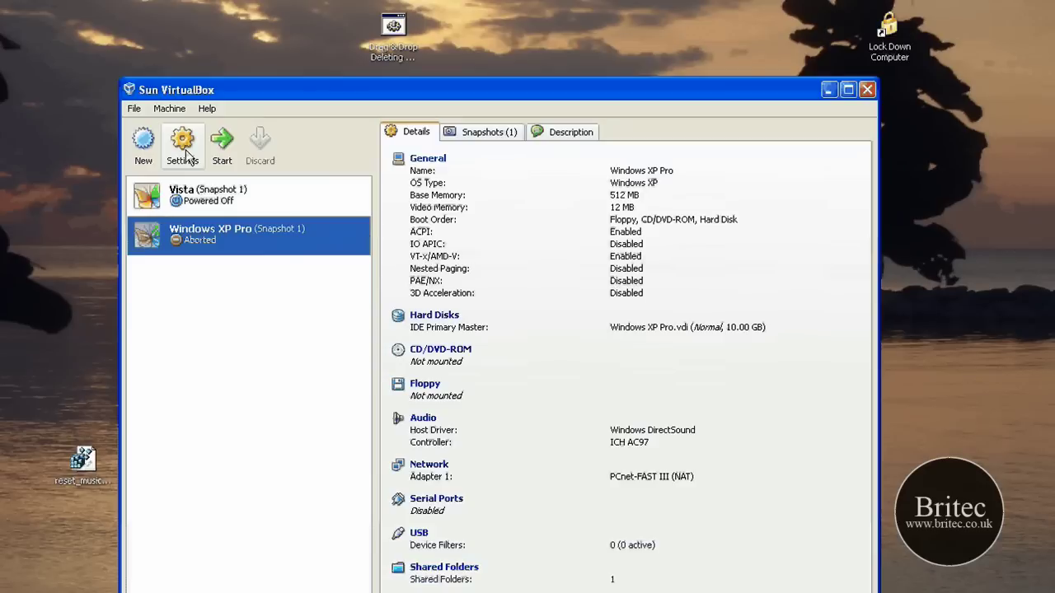
# - In Sun VirtualBox, mount the desktop's xp.iso as the CD/DVD image of the Windows XP Pro virtual machine
pyautogui.click(185, 151)
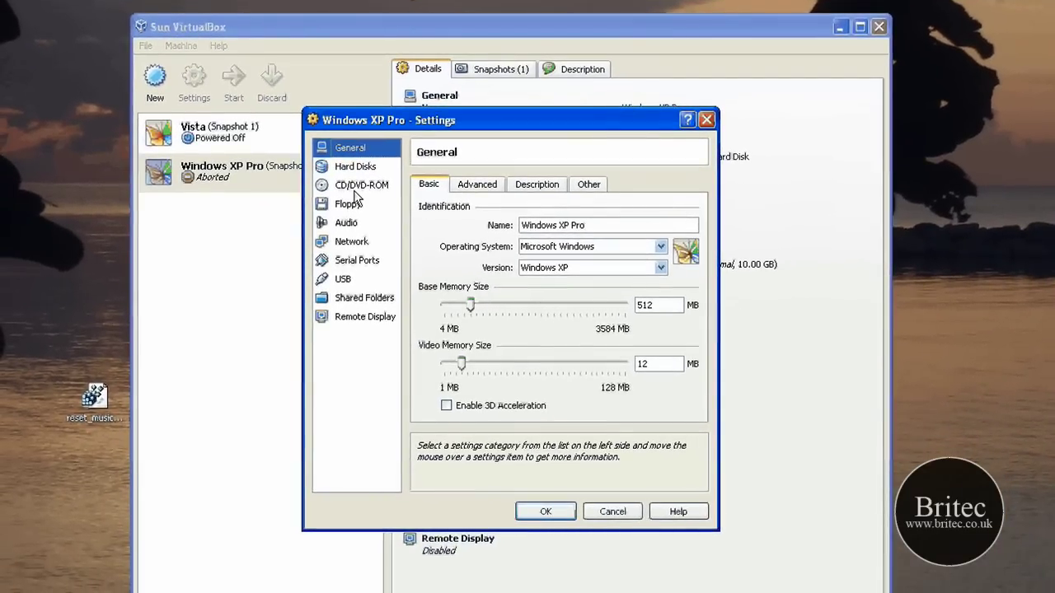
pyautogui.click(362, 188)
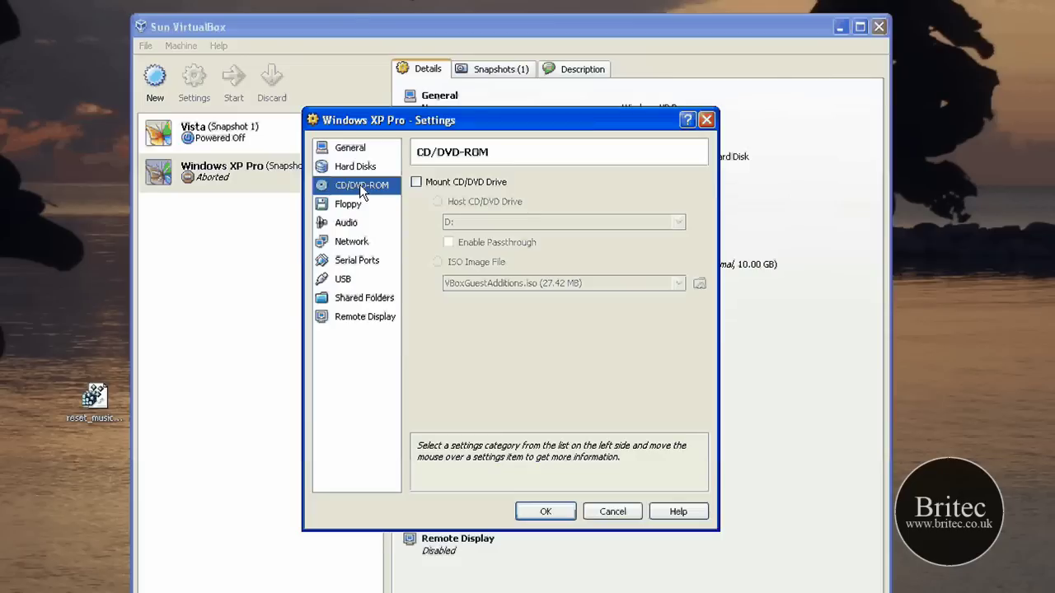
pyautogui.click(416, 183)
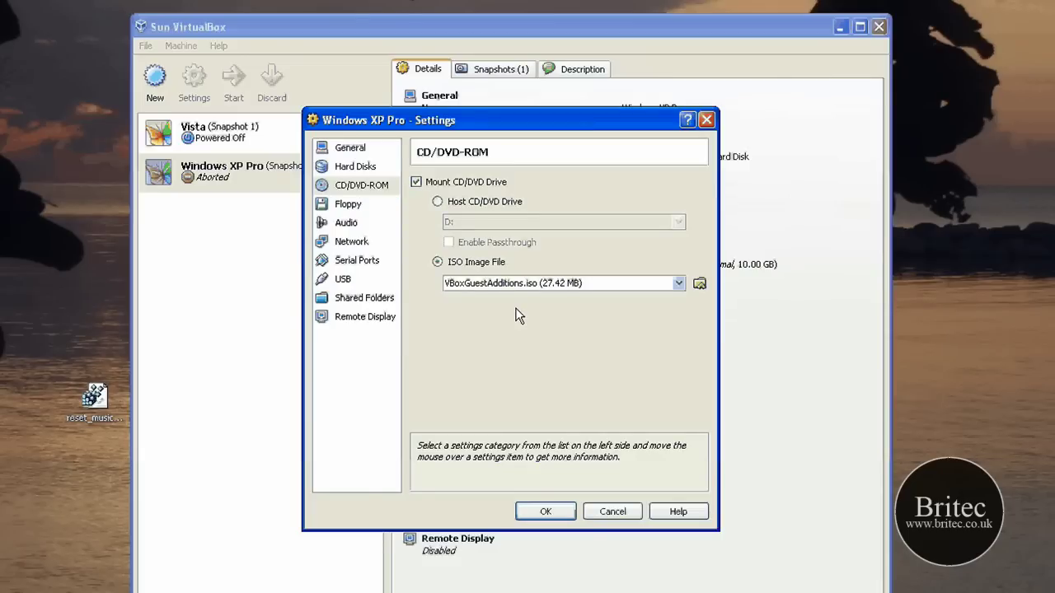
pyautogui.click(699, 283)
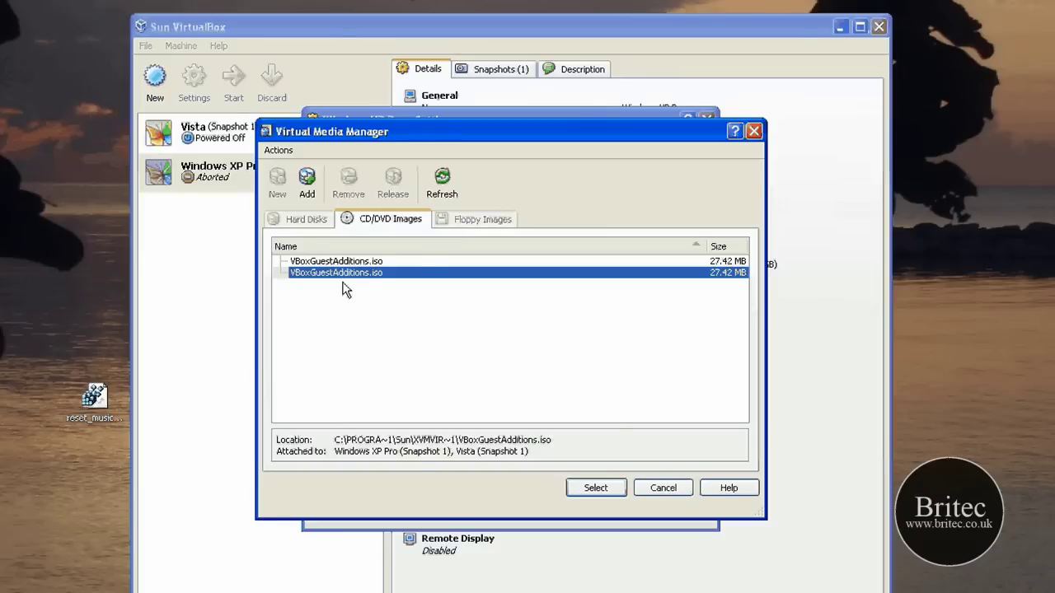
pyautogui.hotkey('ctrl', 'a')
pyautogui.click(301, 272)
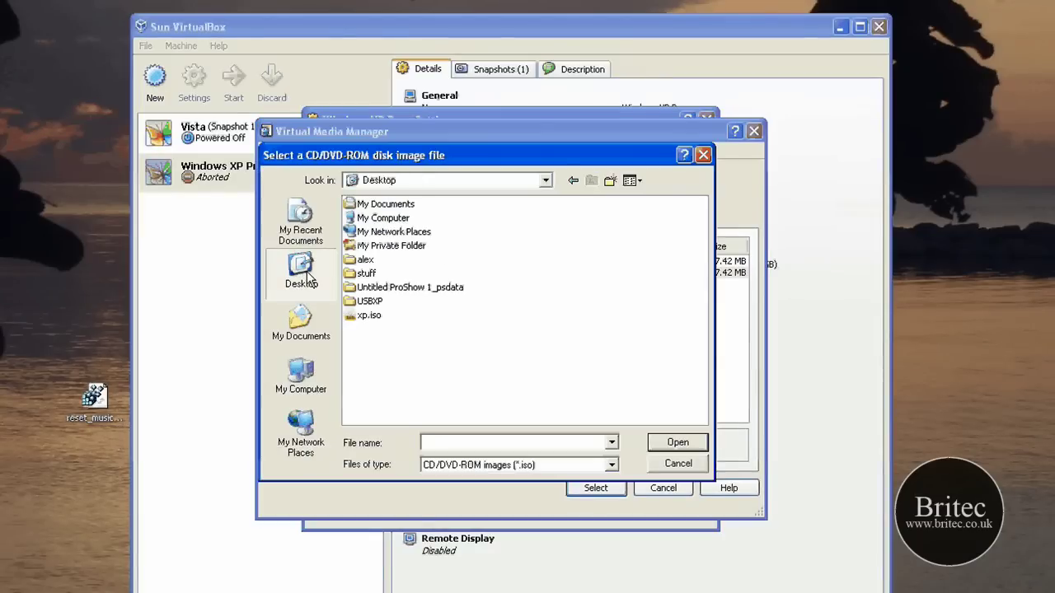
pyautogui.click(368, 315)
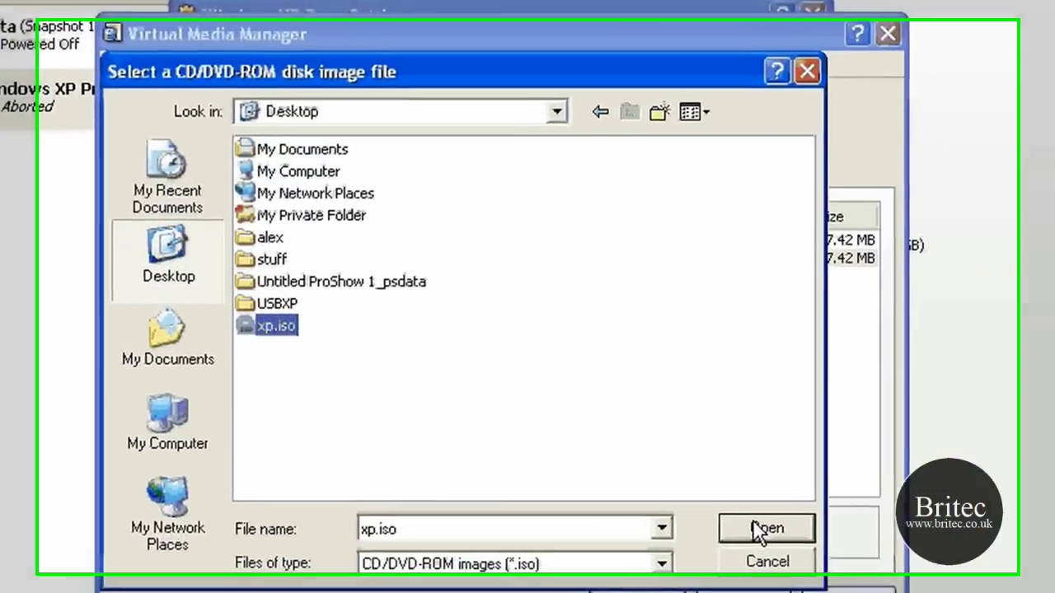
pyautogui.click(677, 442)
pyautogui.press('Return')
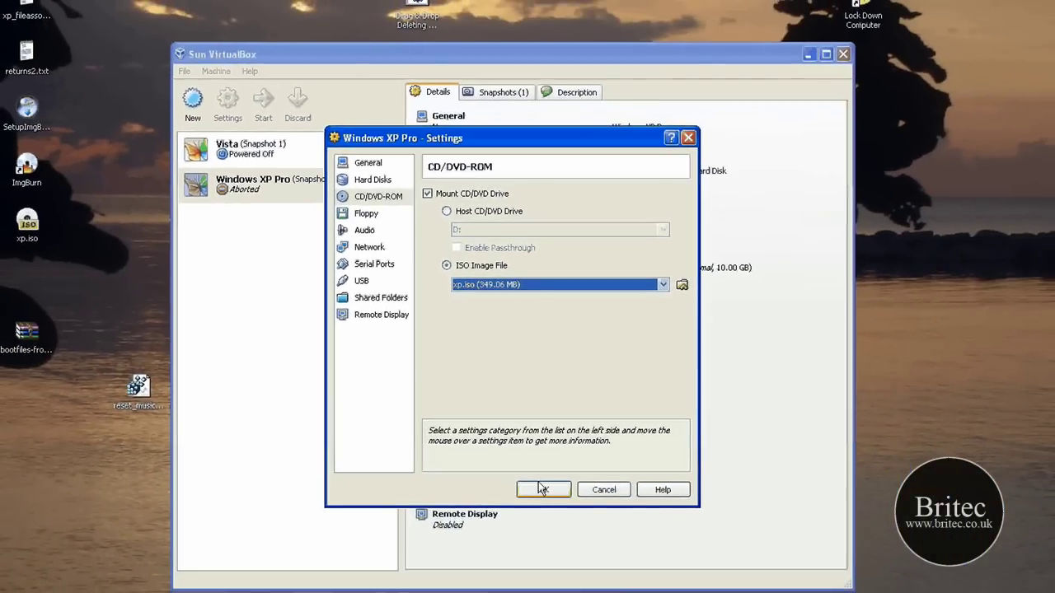
pyautogui.click(543, 489)
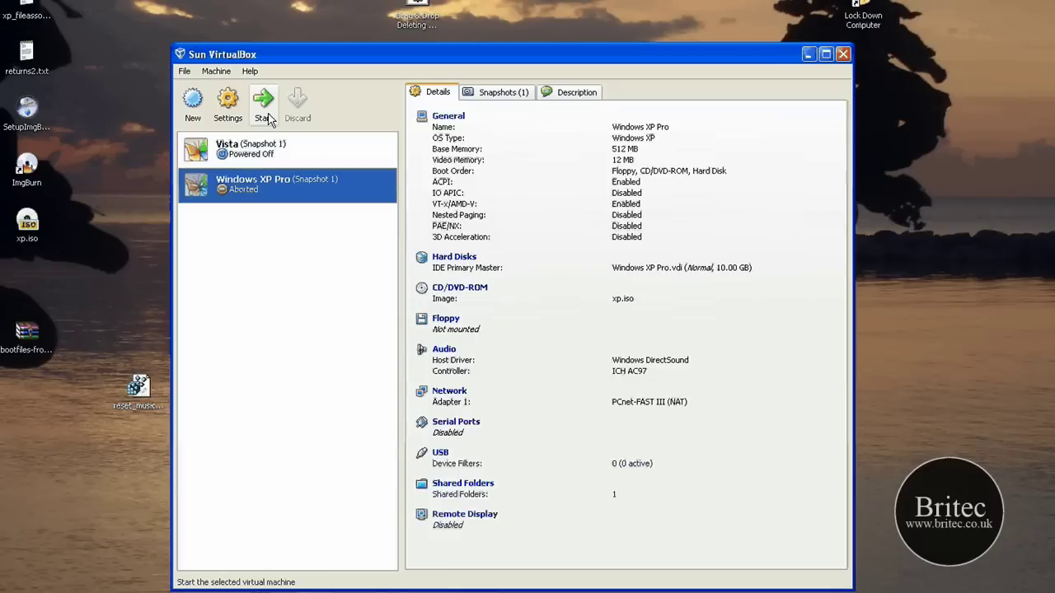
# - Start the Windows XP Pro virtual machine and boot it from the mounted CD image to its desktop
pyautogui.click(269, 120)
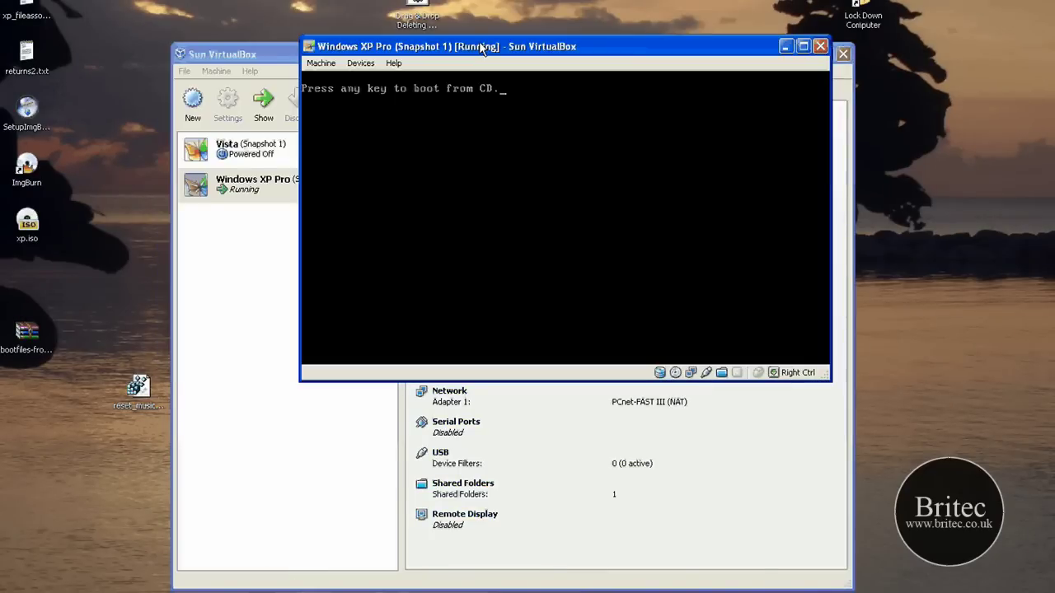
pyautogui.press('Return')
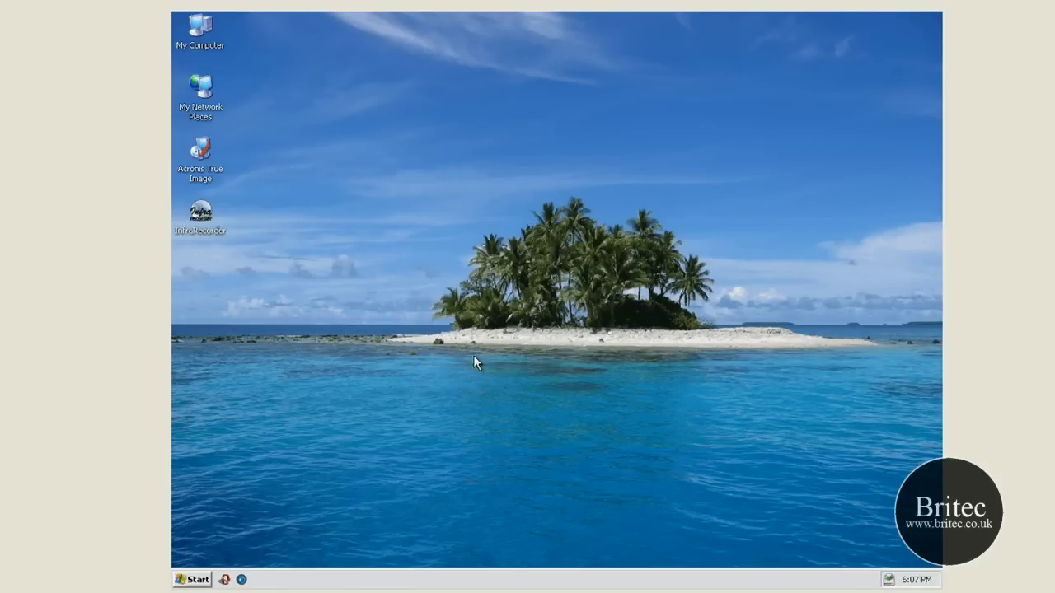
pyautogui.click(193, 579)
pyautogui.click(798, 336)
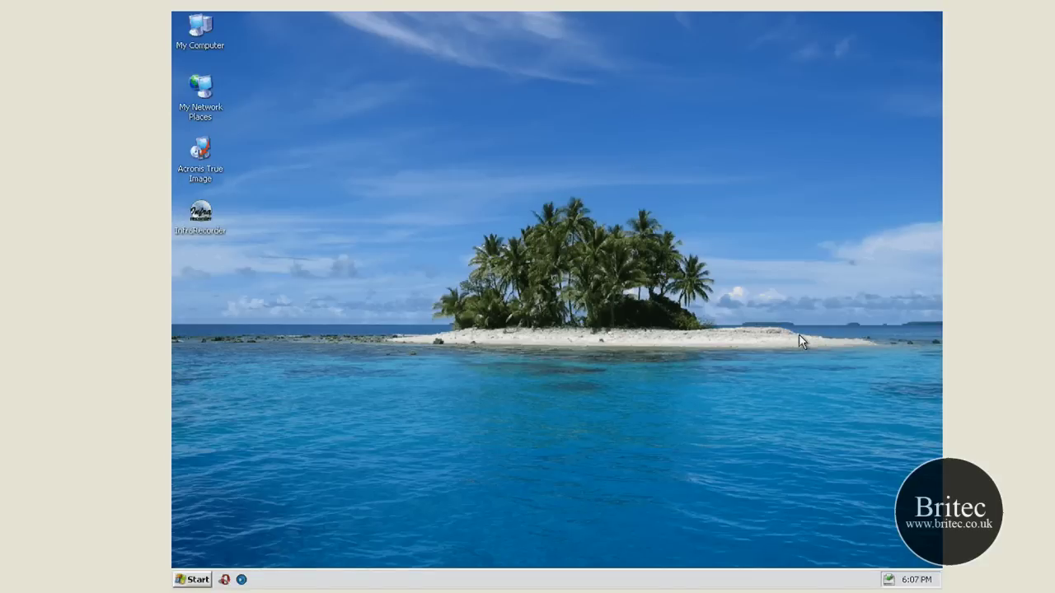